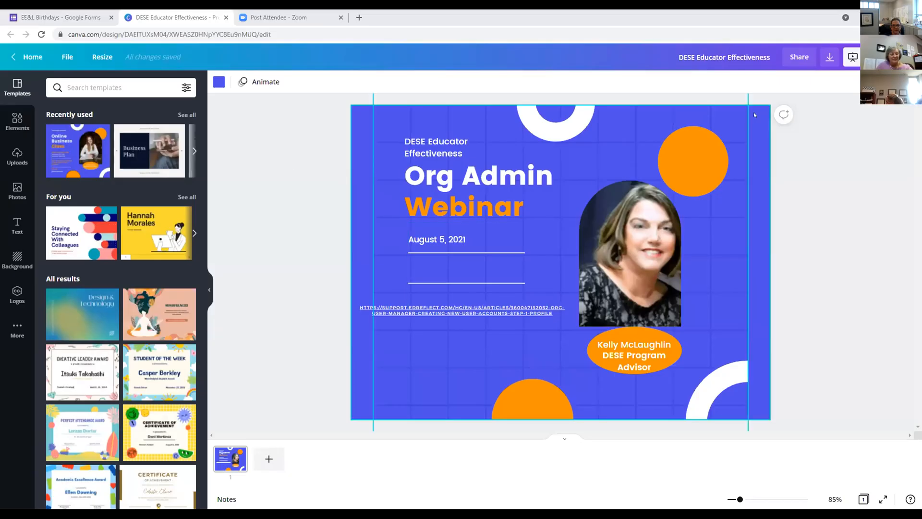
# Present the Canva title slide full screen and follow its support.edreflect.com link to the article
pyautogui.click(852, 57)
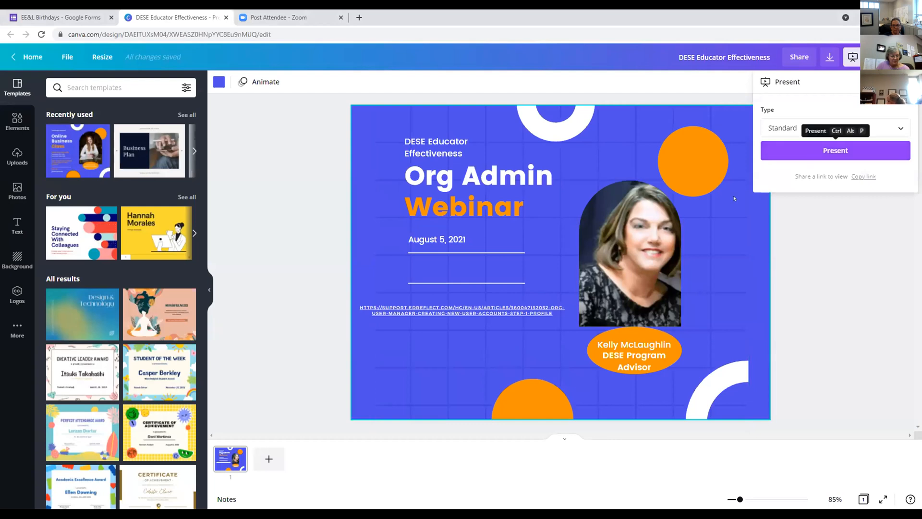
pyautogui.click(835, 151)
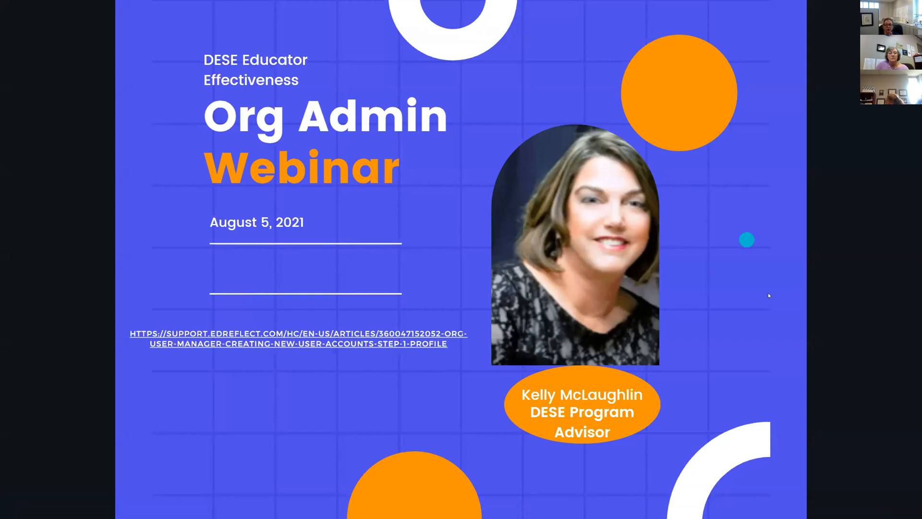
pyautogui.click(302, 340)
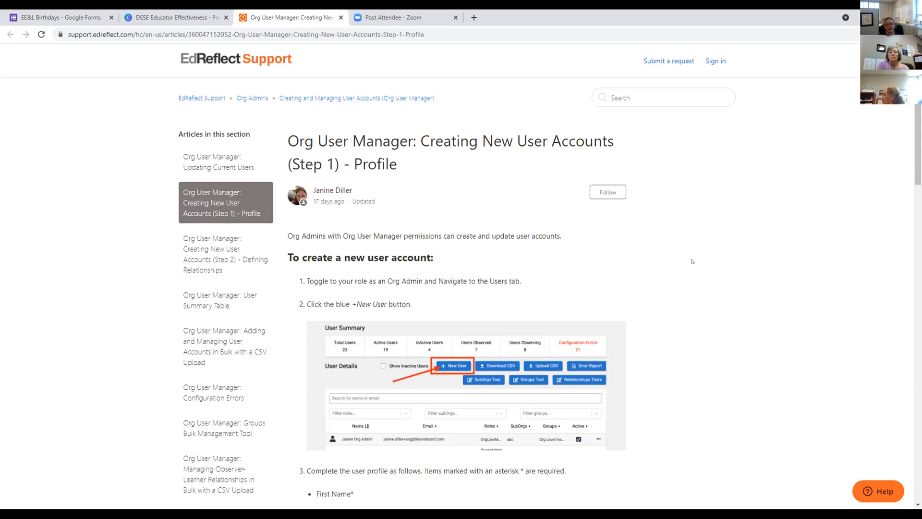
pyautogui.scroll(-2, 692, 261)
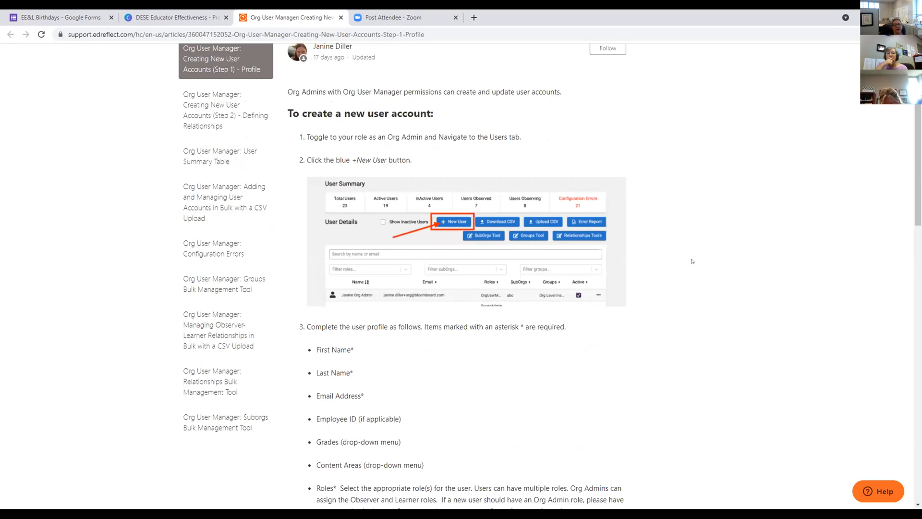
pyautogui.scroll(-3, 693, 260)
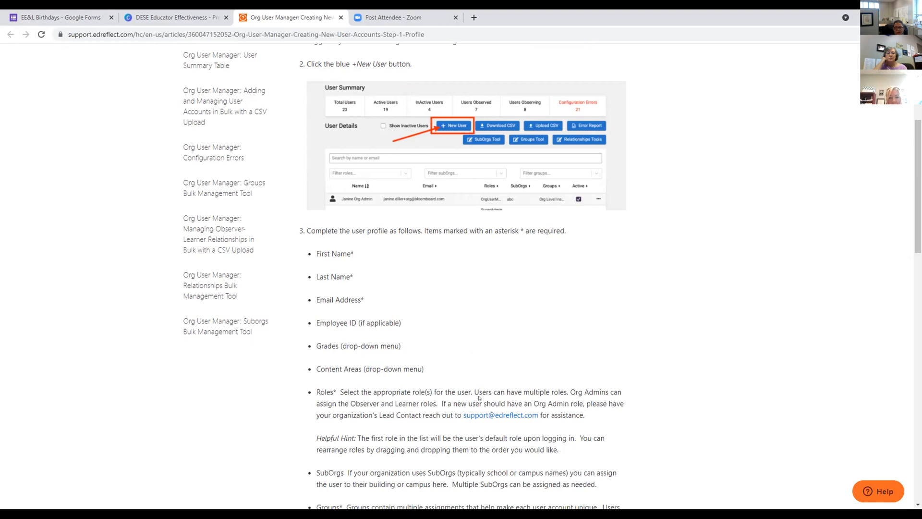
pyautogui.scroll(-2, 534, 360)
pyautogui.scroll(-1, 662, 338)
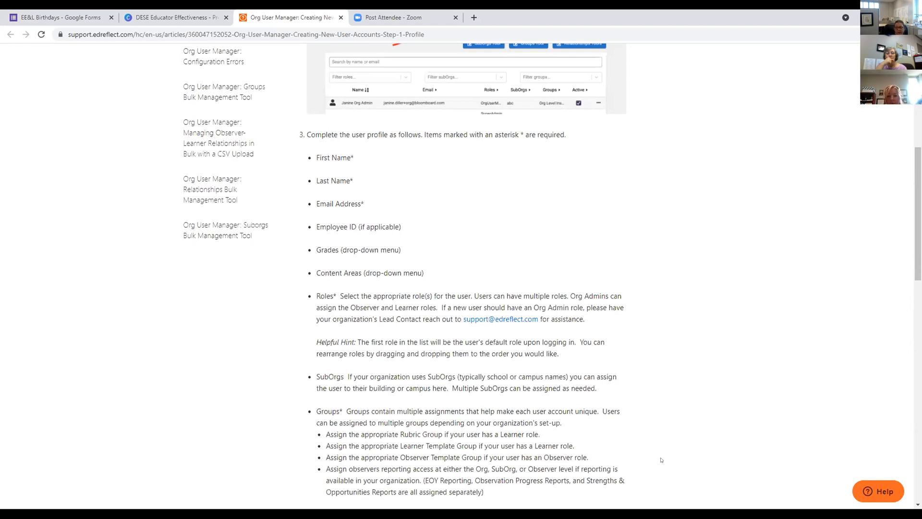
pyautogui.scroll(-1, 648, 398)
pyautogui.scroll(-2, 647, 399)
pyautogui.scroll(-1, 647, 398)
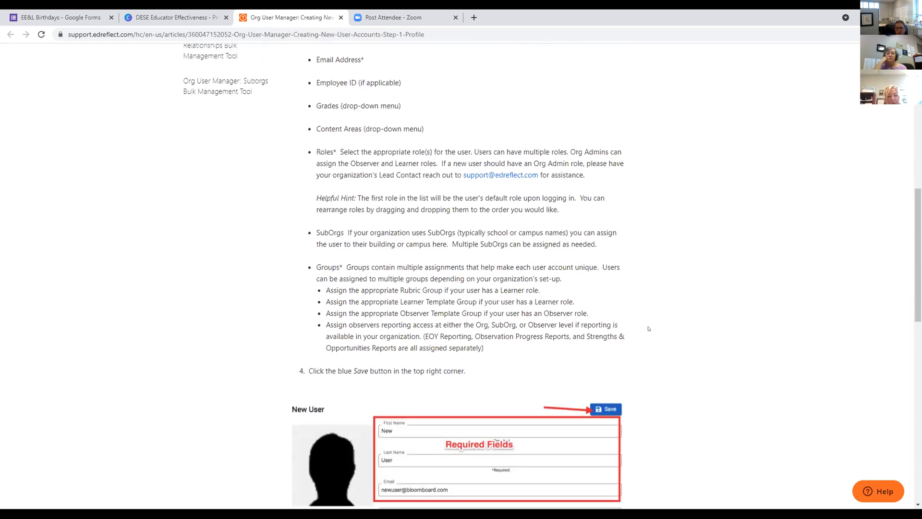
pyautogui.scroll(-1, 678, 313)
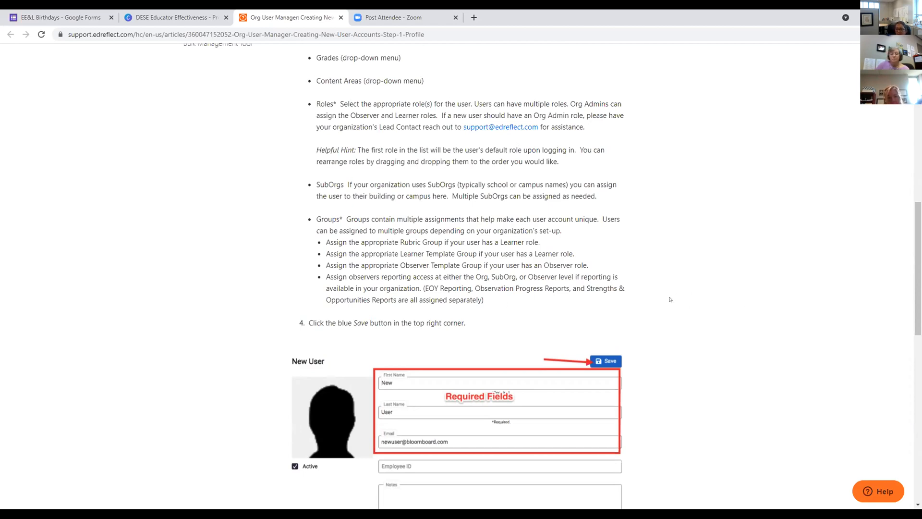
pyautogui.scroll(-1, 670, 299)
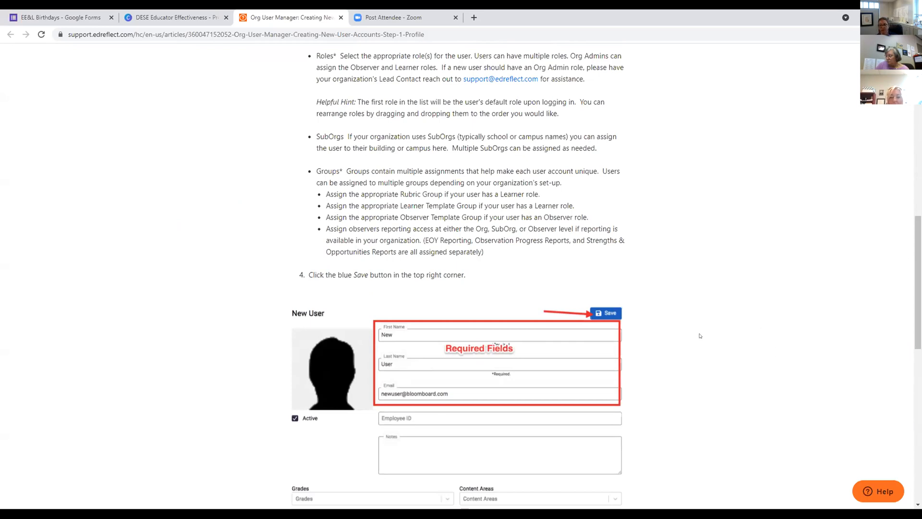
pyautogui.scroll(-3, 737, 320)
pyautogui.scroll(-2, 695, 358)
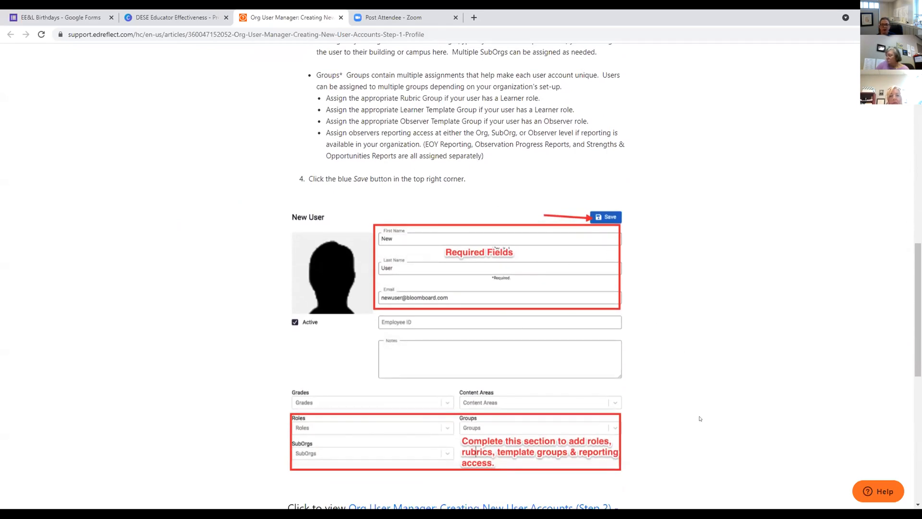
pyautogui.scroll(-2, 699, 417)
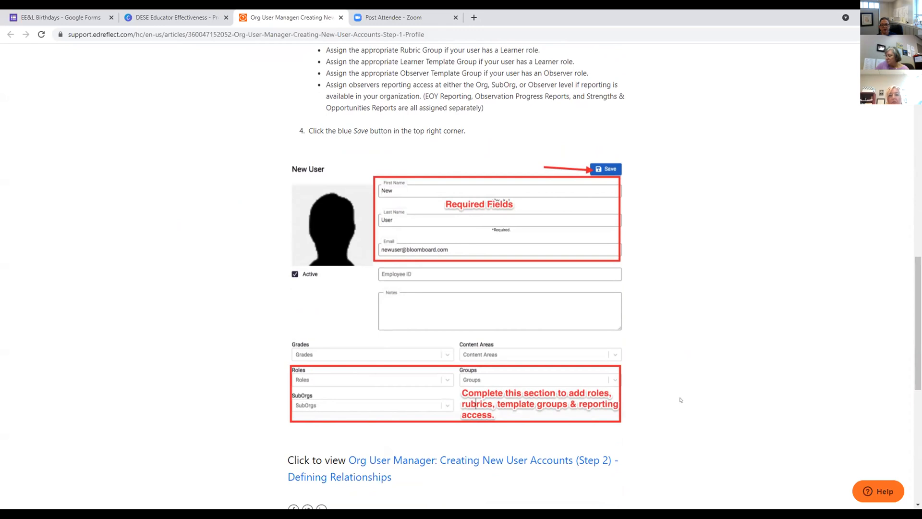
pyautogui.scroll(-2, 681, 399)
pyautogui.scroll(-2, 681, 399)
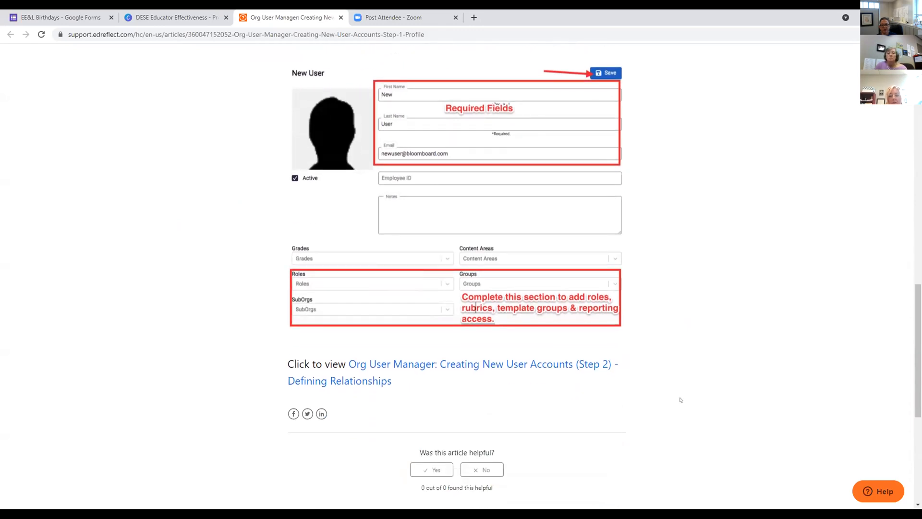
pyautogui.scroll(3, 680, 399)
pyautogui.scroll(3, 681, 399)
pyautogui.scroll(3, 681, 399)
pyautogui.scroll(3, 681, 400)
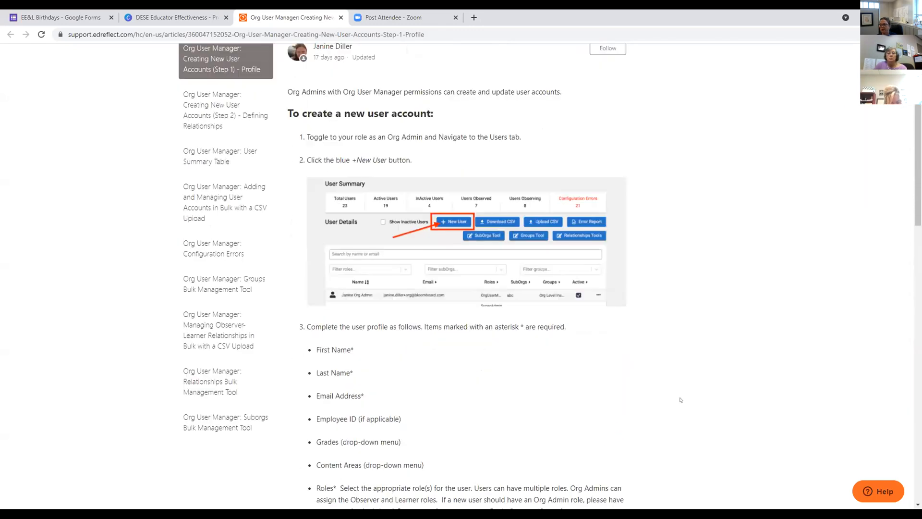
pyautogui.scroll(3, 680, 399)
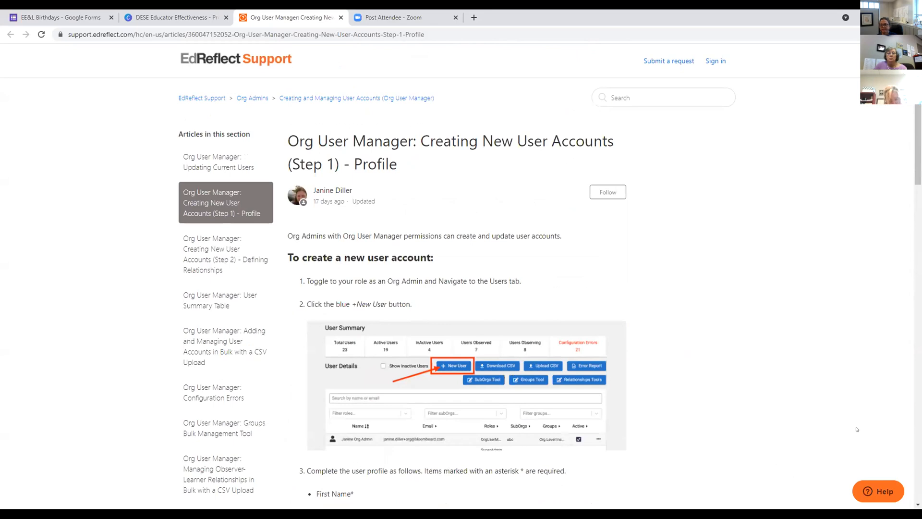